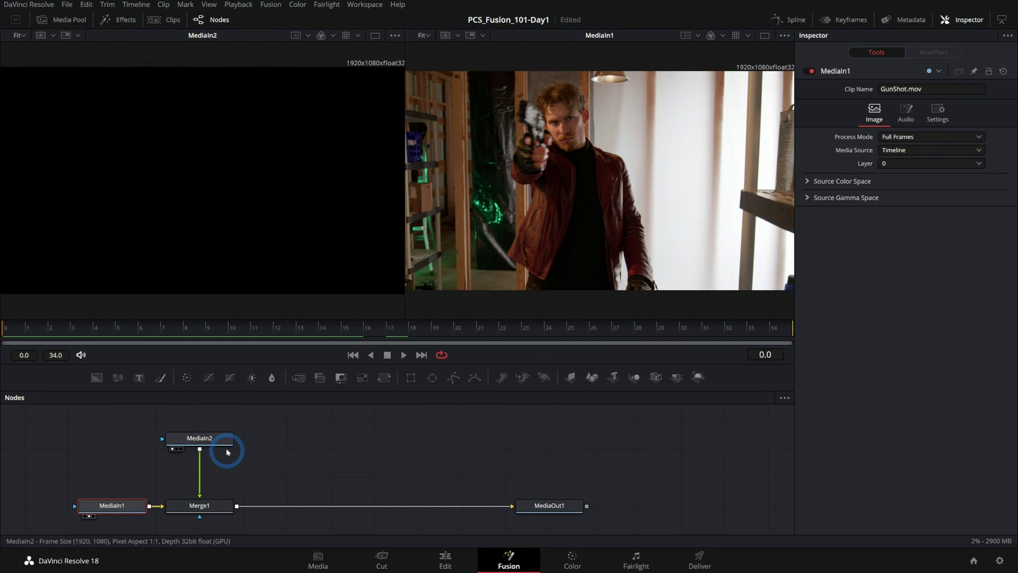
Step: Load SmokePuff.mov (MediaIn2) into the Inspector and preview frames 15 and 6
click(223, 444)
click(410, 443)
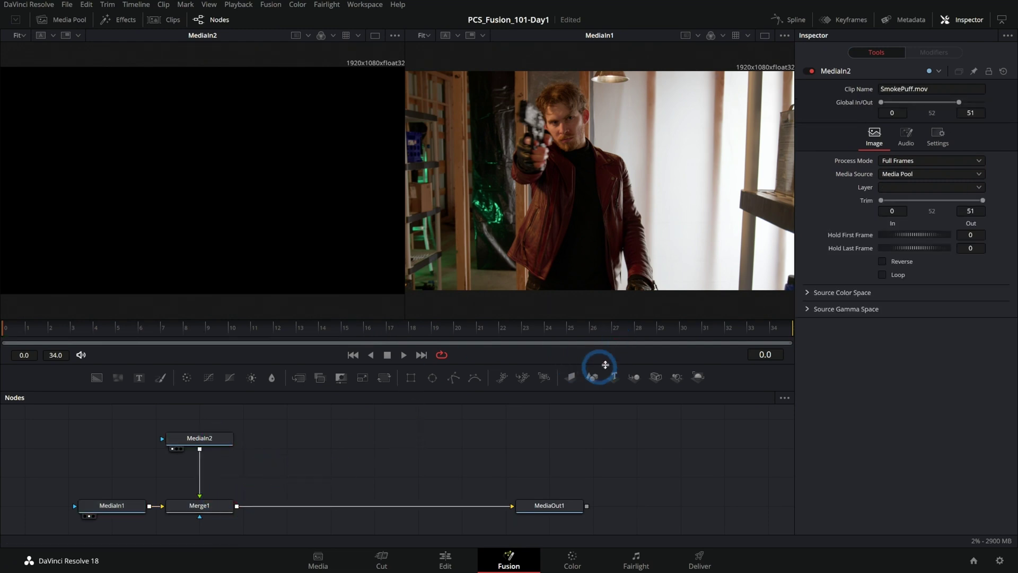
click(358, 335)
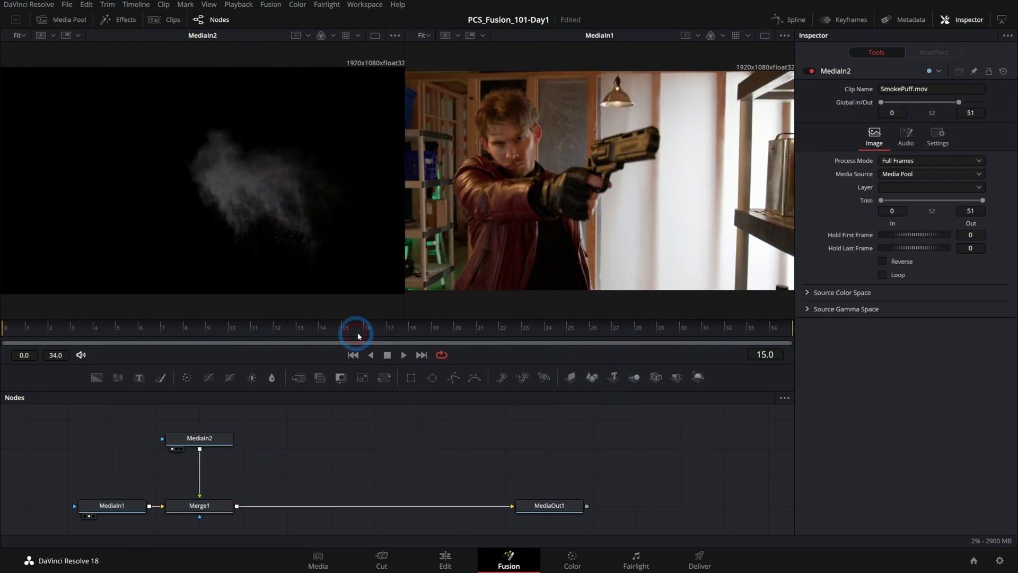
drag(359, 337, 237, 328)
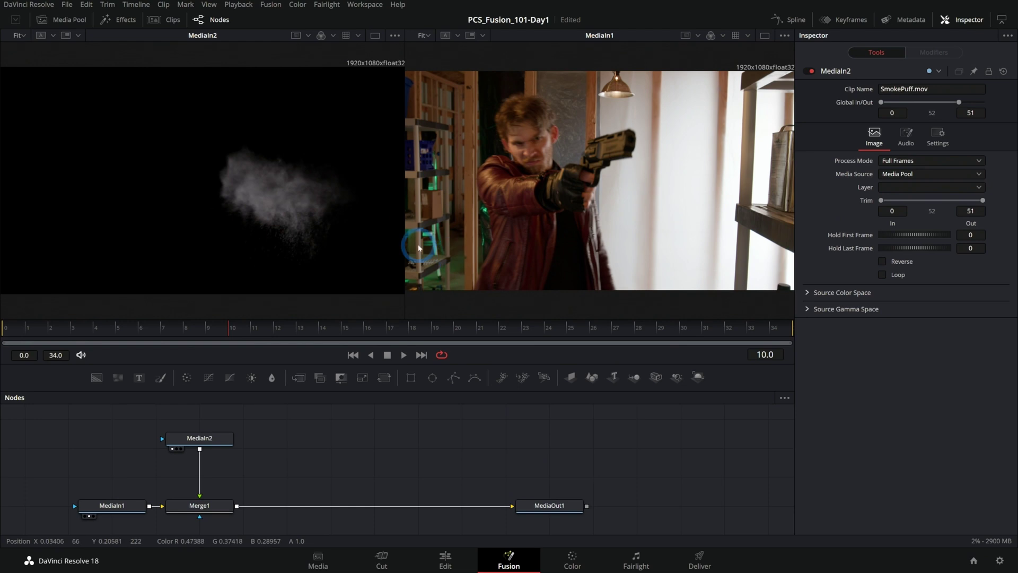
Step: Step the preview ahead to frame 11 and bring up the Keyframes panel
click(646, 130)
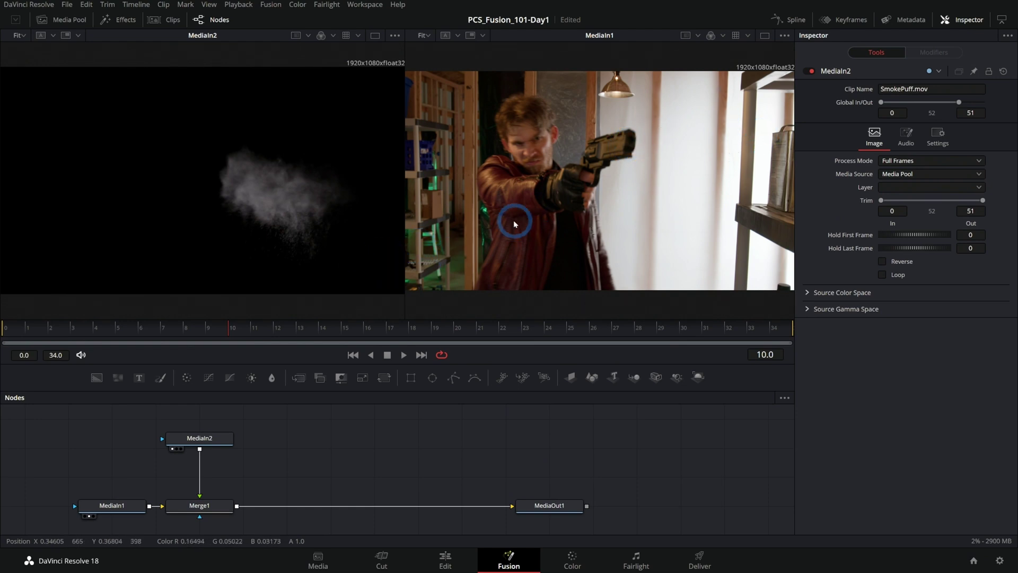
drag(227, 323, 277, 329)
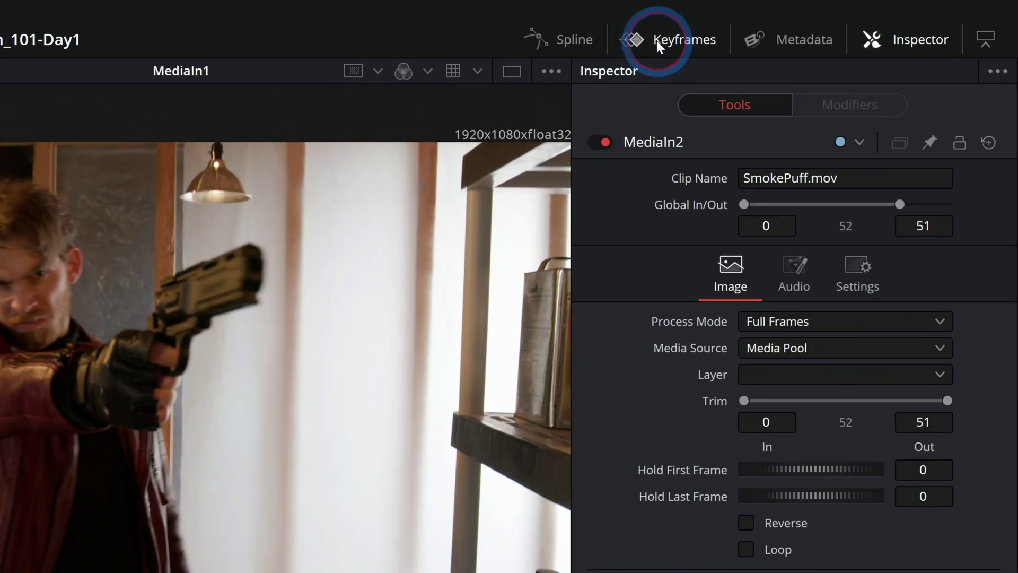
click(652, 40)
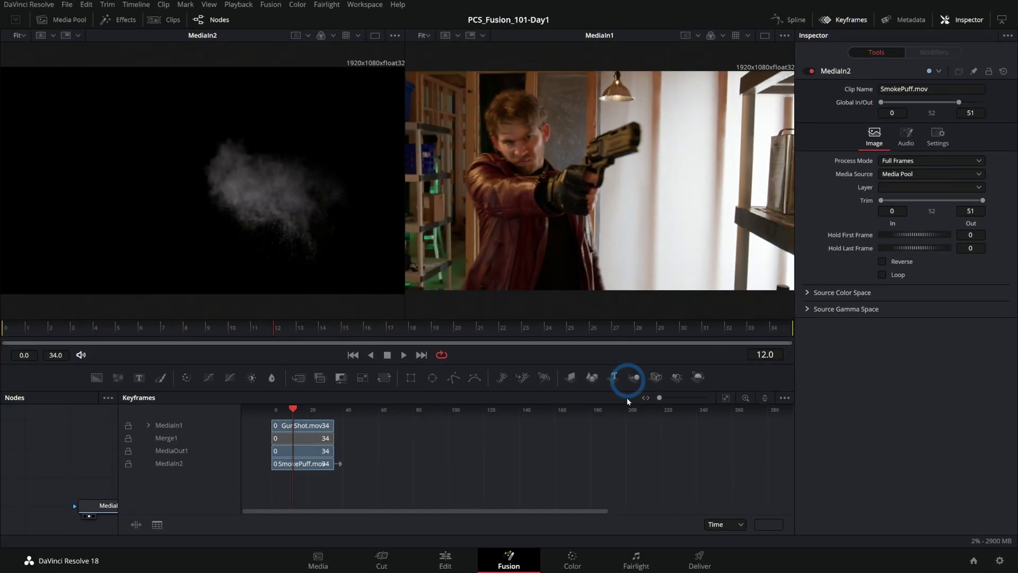
Step: Zoom the Keyframes panel to fit the GunShot.mov and SmokePuff.mov bars spanning frames 0–34
click(324, 433)
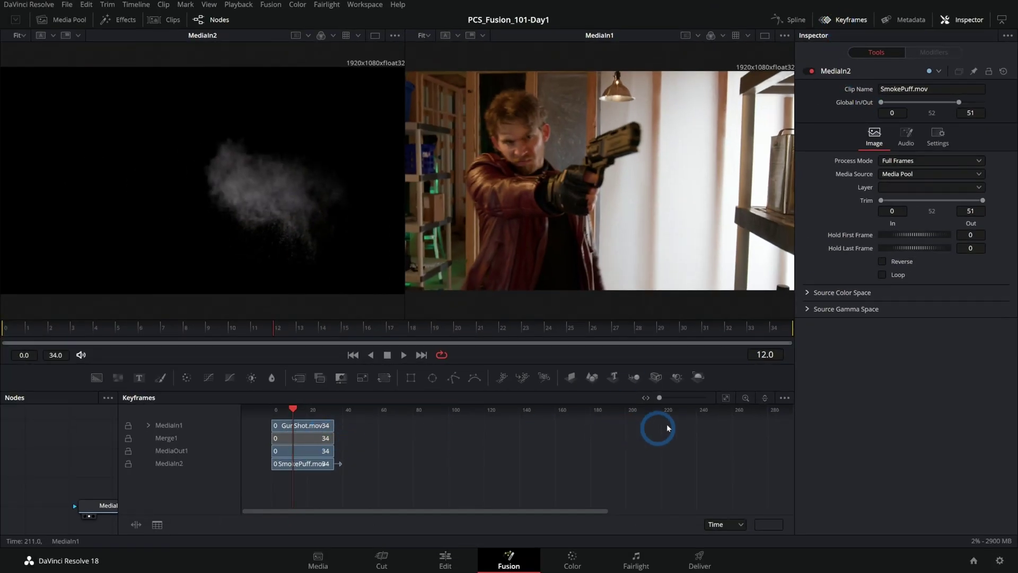
click(276, 427)
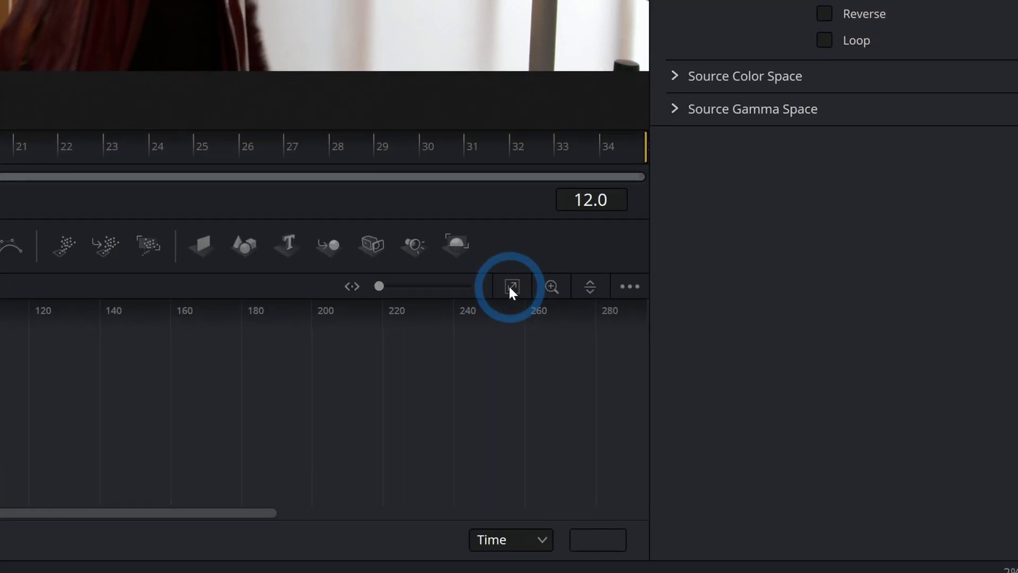
click(510, 289)
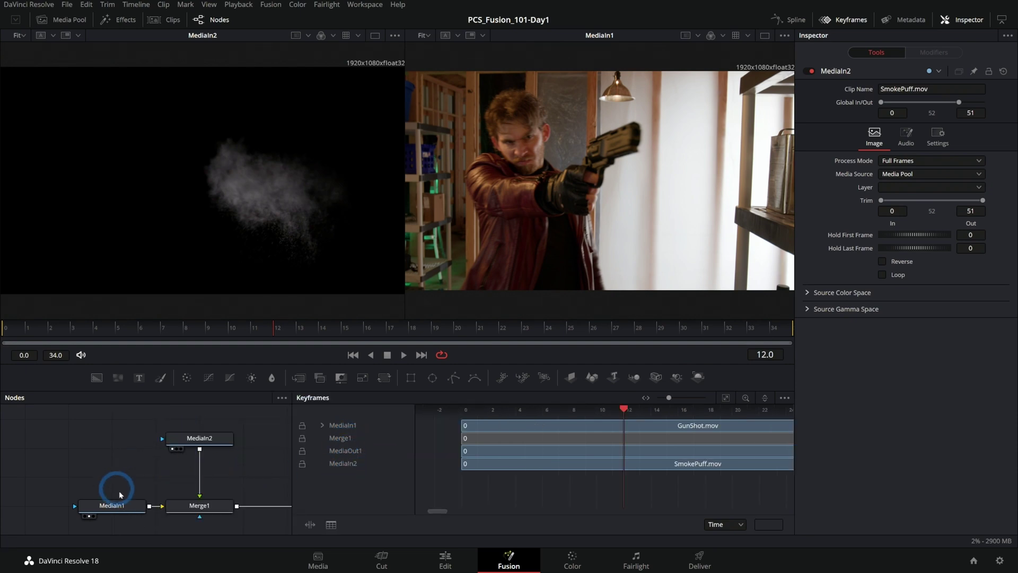
Step: Widen the Keyframes panel, then widen the node graph to reveal Merge1's output
drag(251, 480, 181, 474)
drag(293, 452, 170, 448)
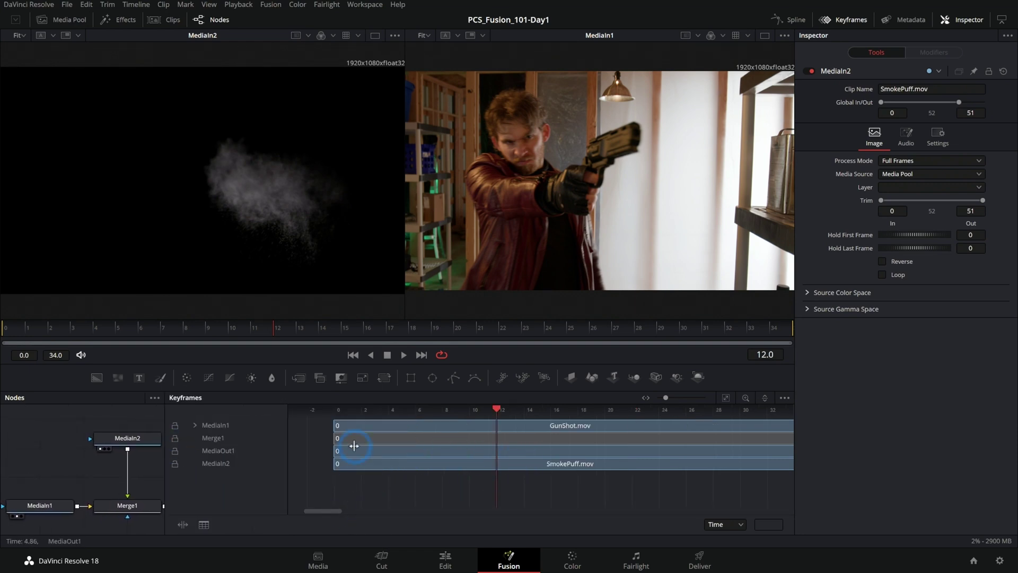
drag(166, 455, 303, 461)
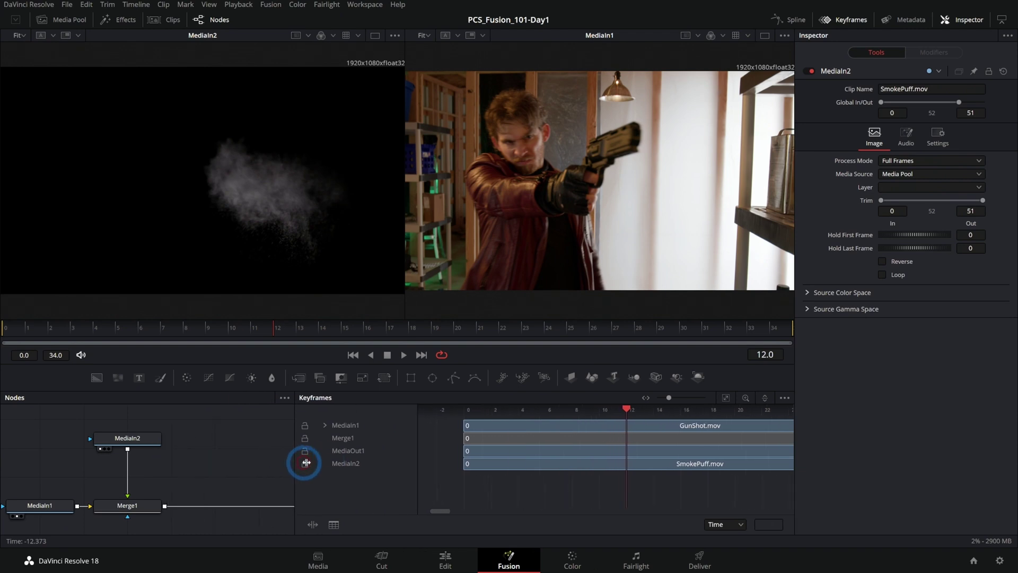
Step: Add a text layer merged over Merge1, keyframe its Center at frame 0, and preview playback
drag(139, 378, 165, 506)
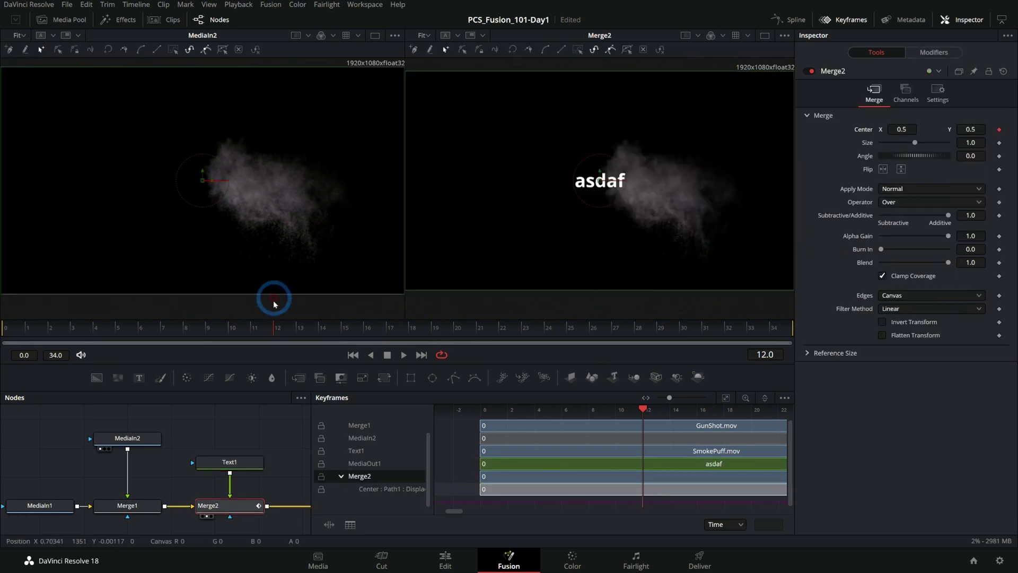
drag(247, 328, 3, 336)
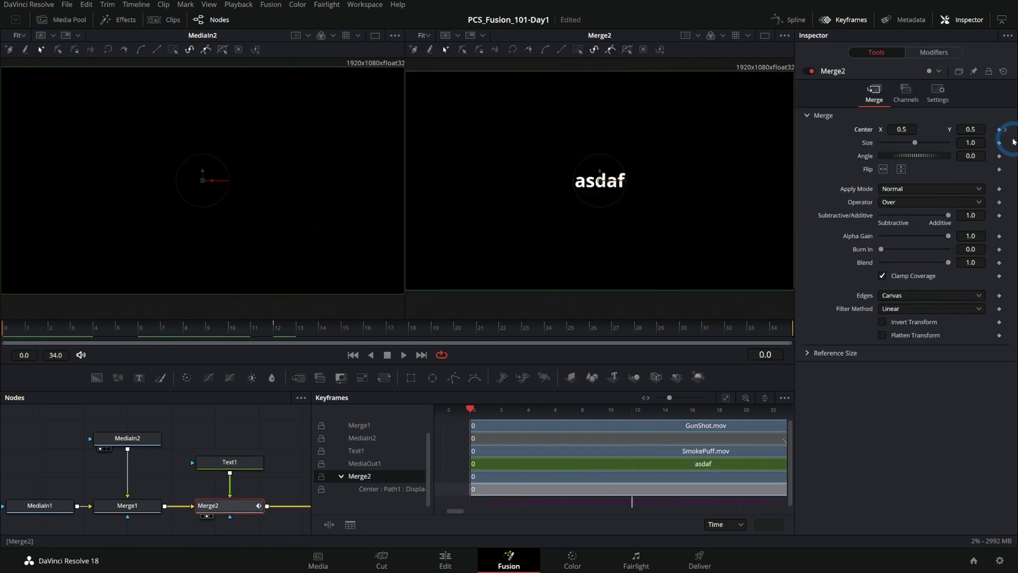
click(999, 131)
click(241, 330)
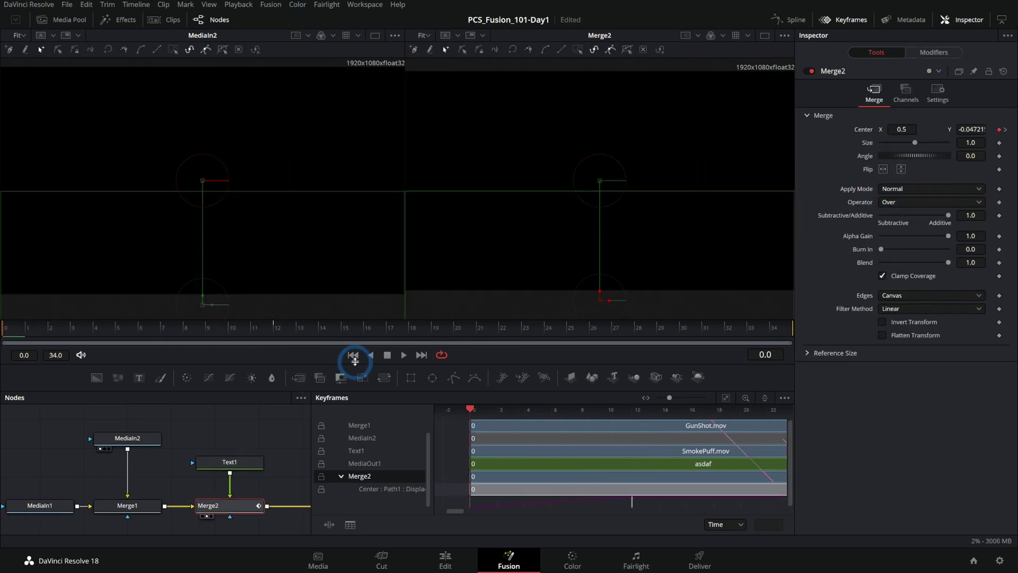
click(404, 355)
click(404, 354)
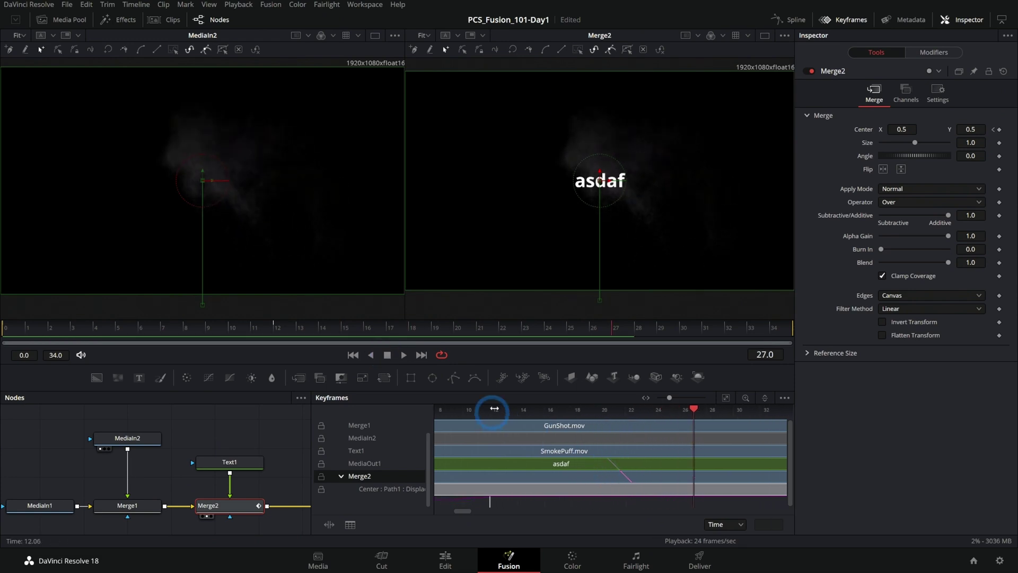
Step: Enlarge the panels and move the Center keyframes to frames 6 and 13, then play back
drag(515, 364, 520, 277)
drag(486, 441, 762, 416)
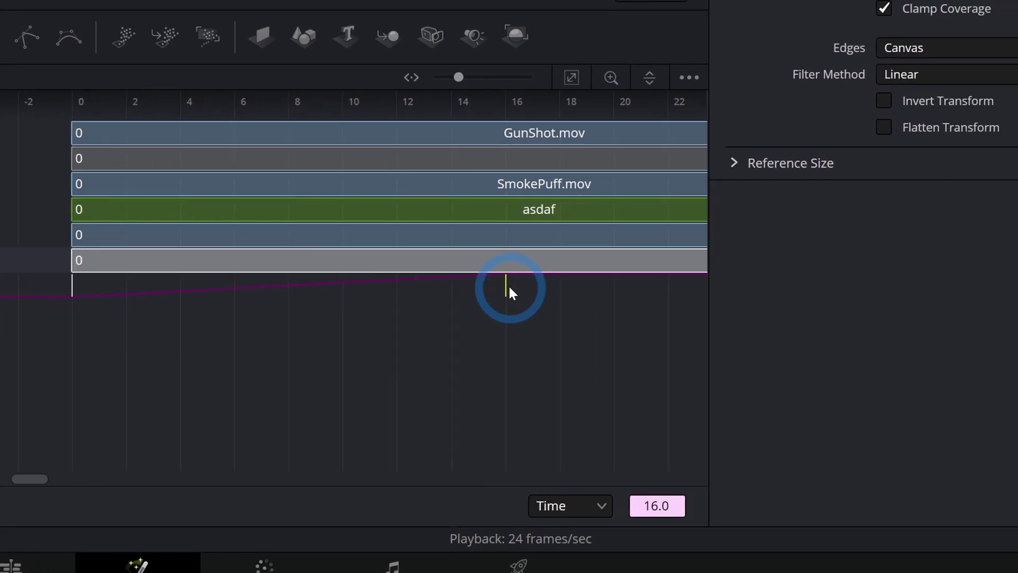
drag(508, 285, 235, 285)
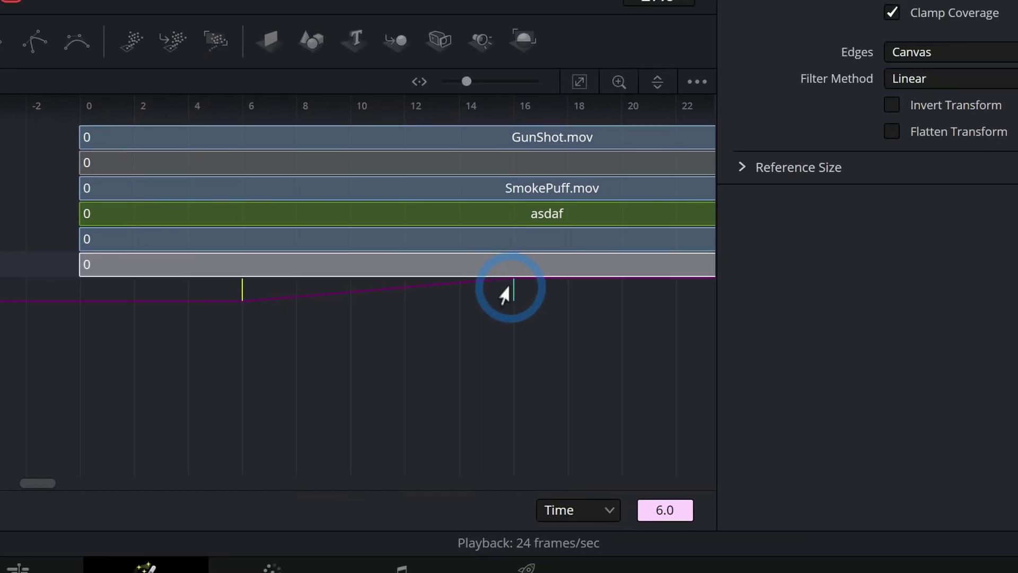
drag(550, 277, 474, 278)
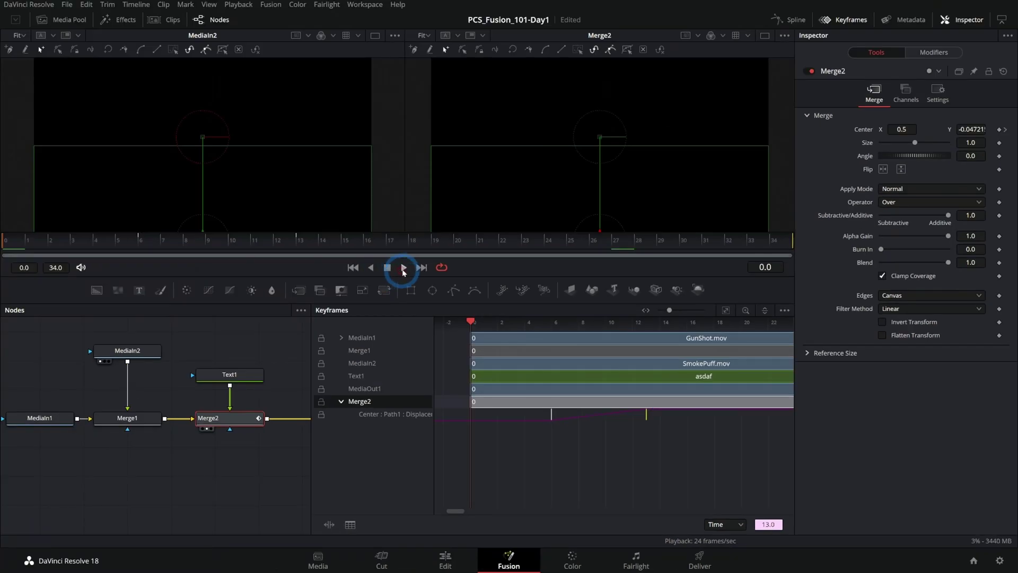
click(403, 268)
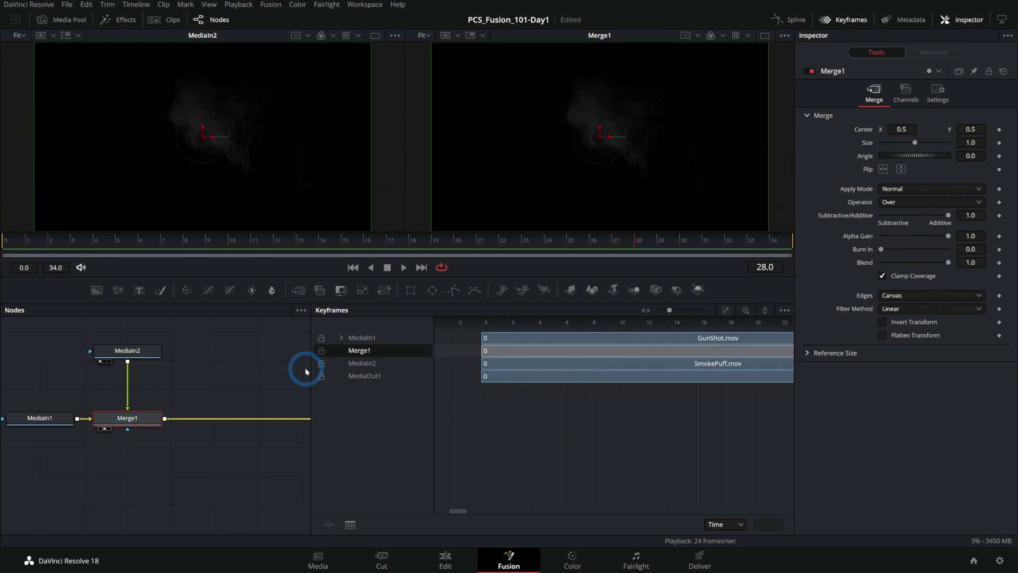
Step: Hide the Inspector, enlarge both viewers, and scrub to find the muzzle flash near frame 10
click(963, 20)
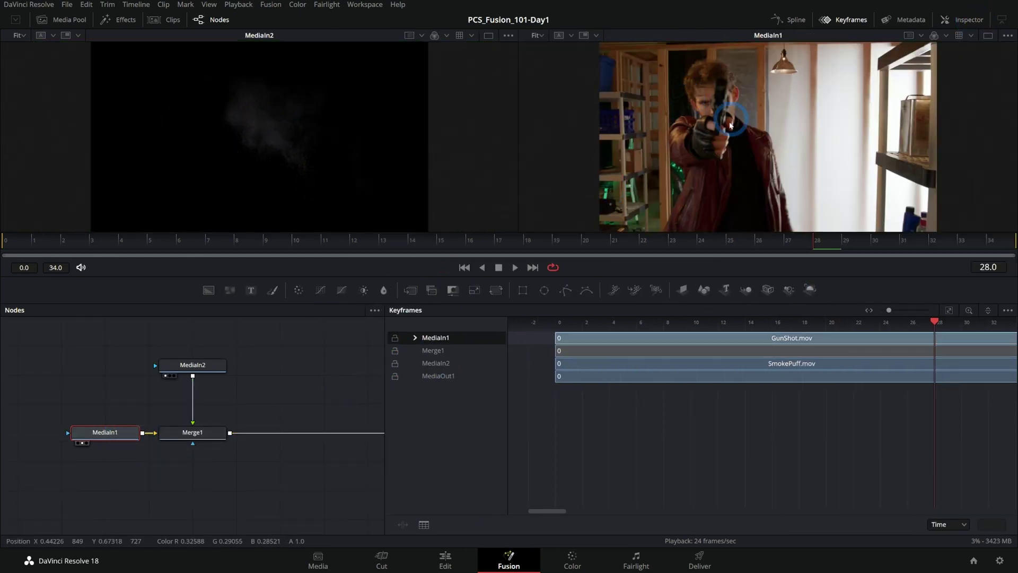
drag(572, 277, 576, 309)
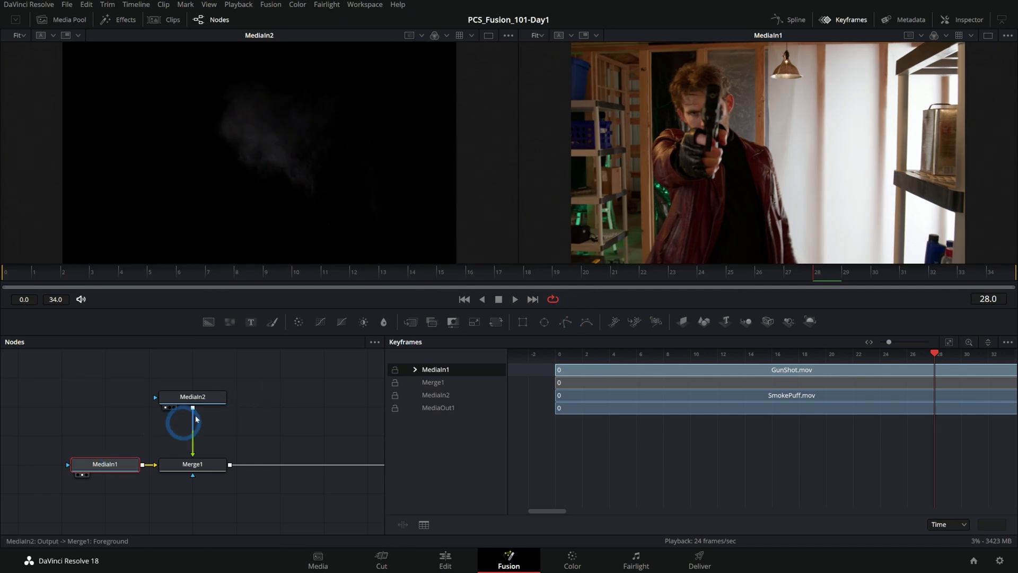
drag(194, 276, 305, 279)
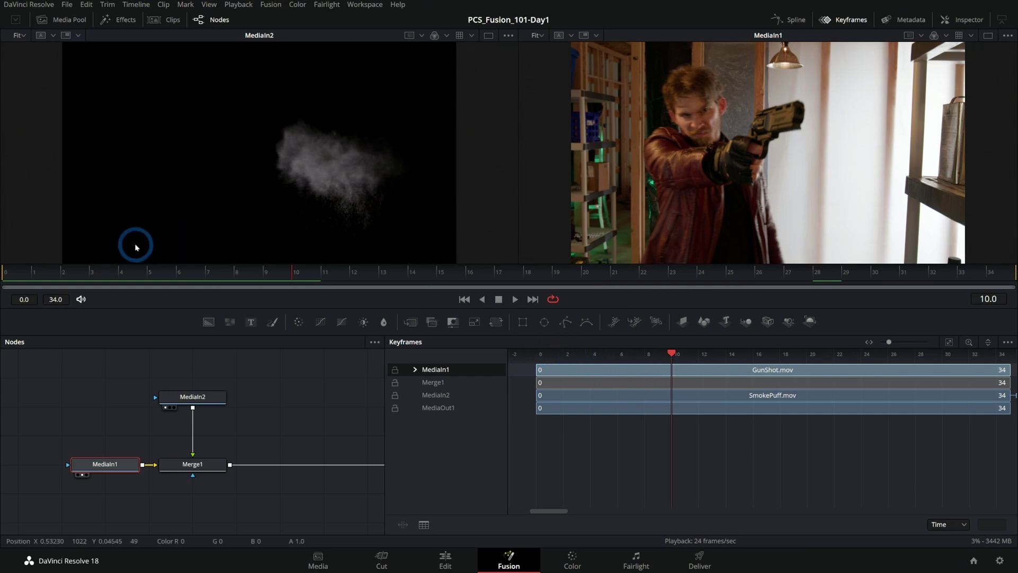
drag(43, 273, 972, 275)
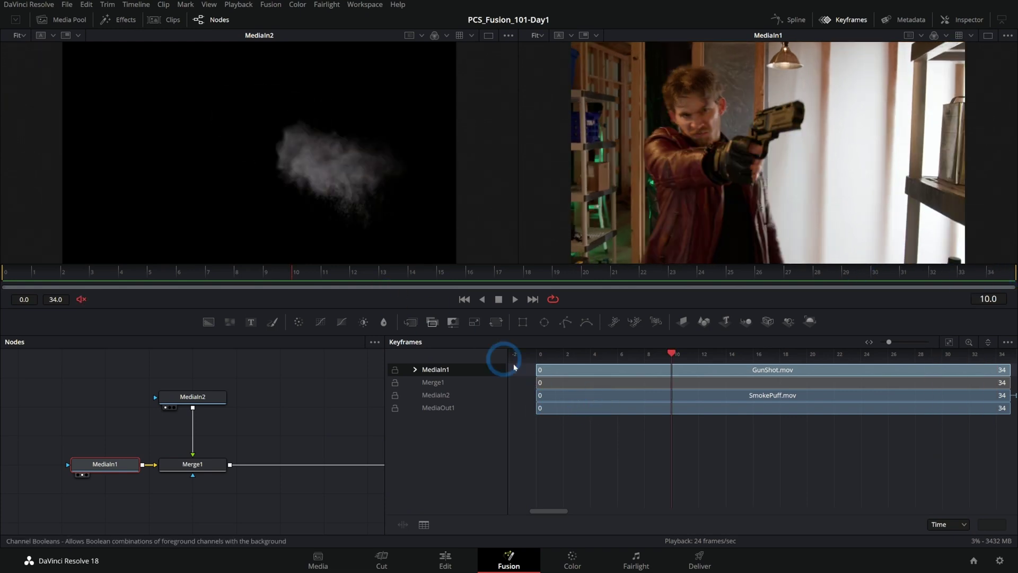
Step: Slide SmokePuff.mov to start at frame 9, checking timing at frames 16, 14 and 11
drag(194, 272, 264, 287)
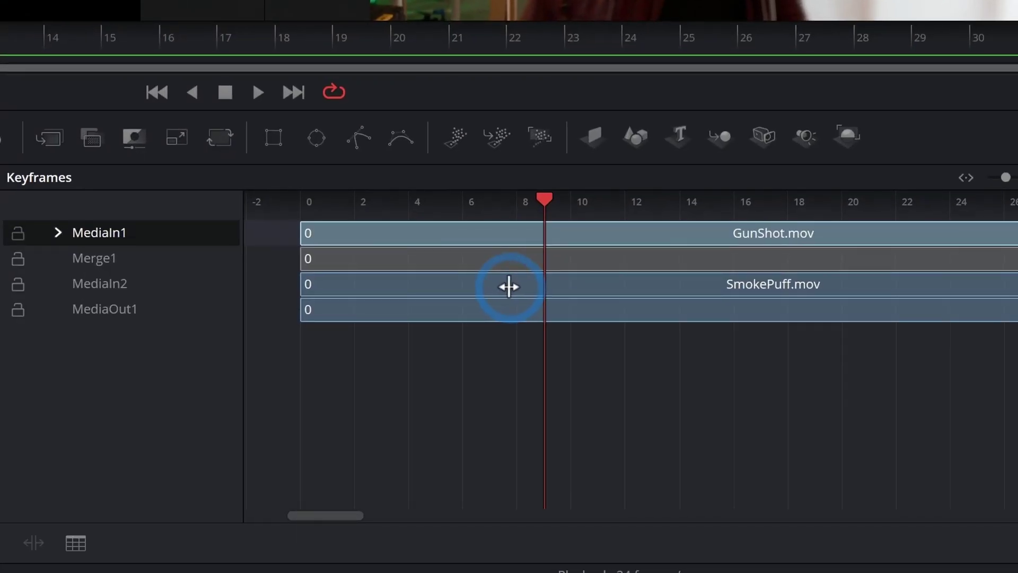
drag(642, 396, 651, 396)
drag(510, 286, 539, 286)
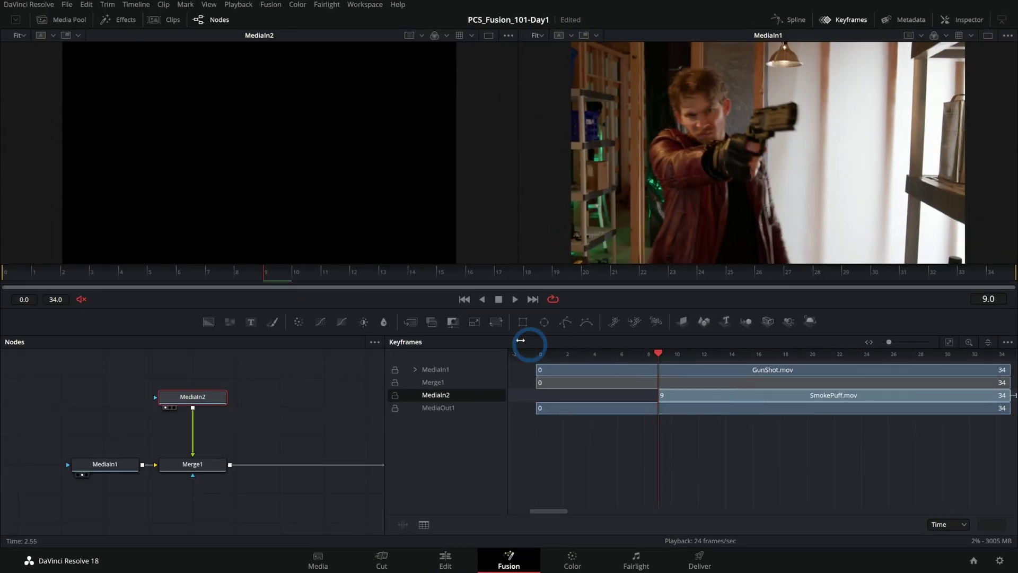
drag(278, 273, 527, 273)
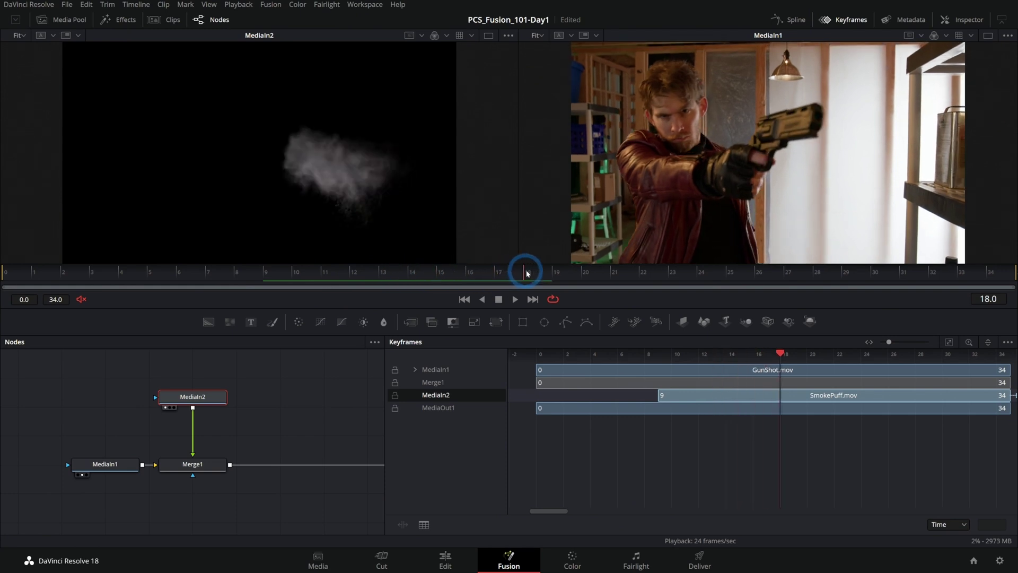
click(686, 416)
Step: Shift and trim the smoke clip until its start sits at frame 3
drag(725, 395, 607, 391)
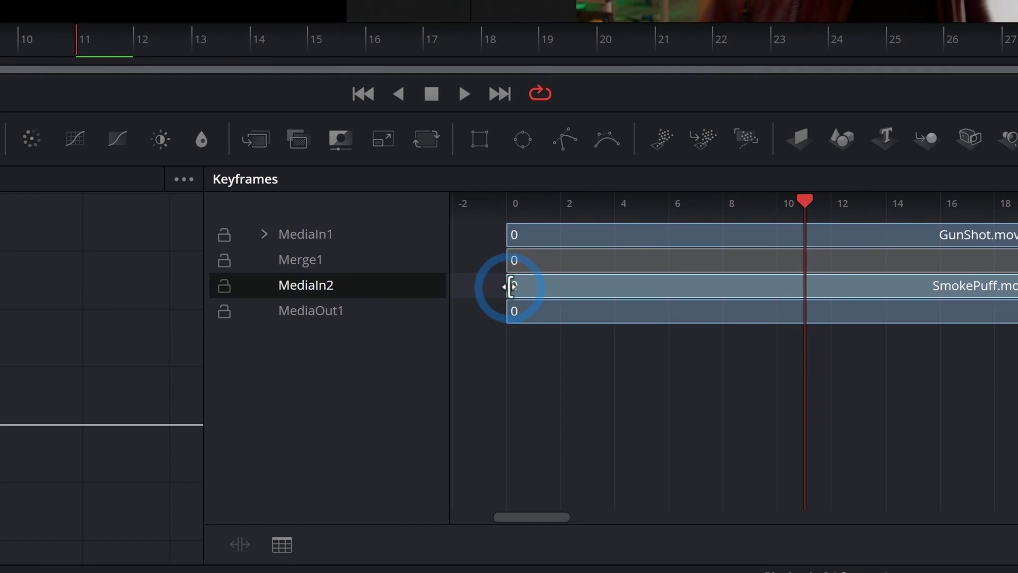
drag(509, 286, 664, 285)
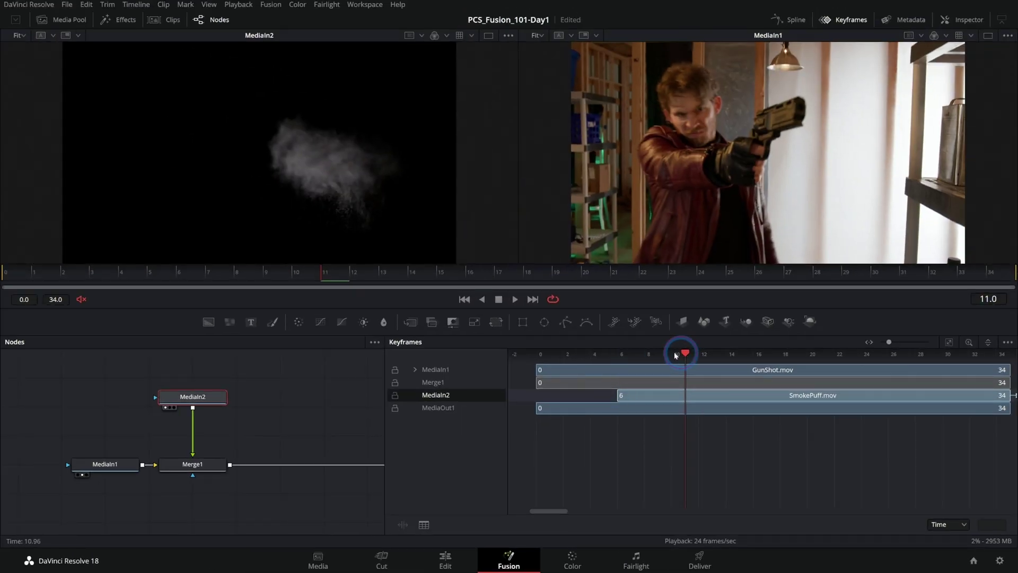
drag(680, 355, 604, 354)
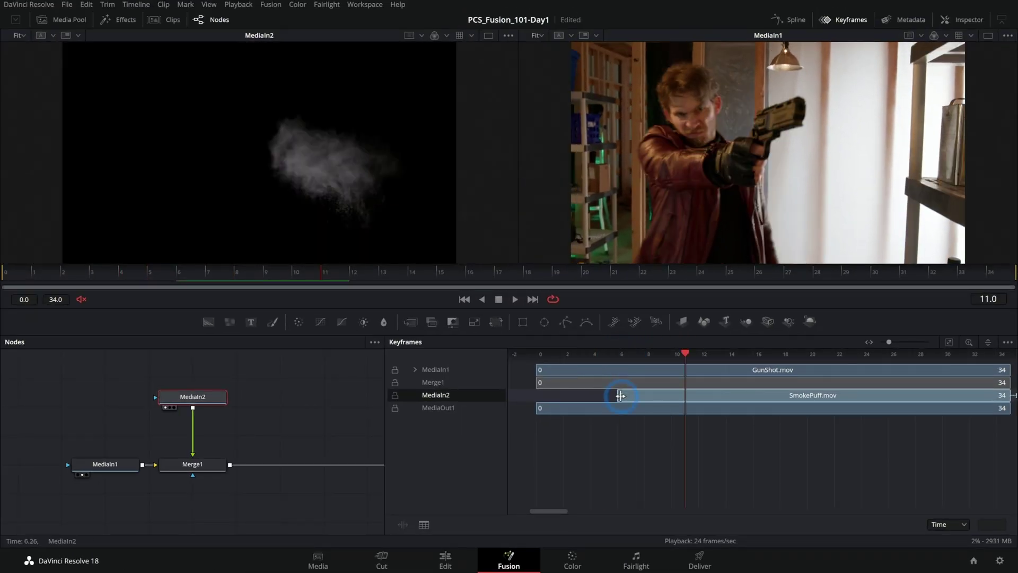
drag(620, 396, 539, 396)
drag(719, 396, 749, 396)
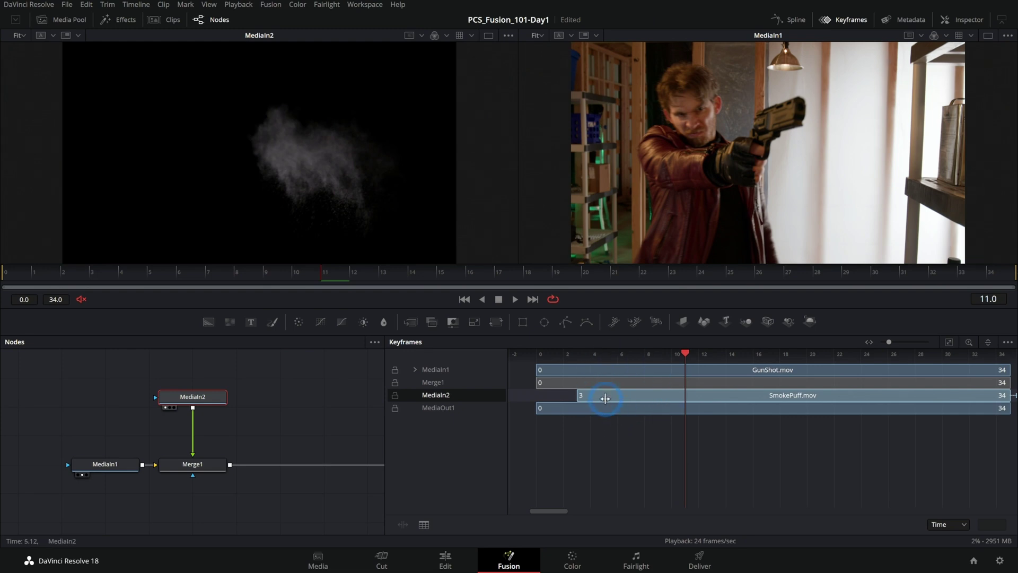
Step: Set Merge1's Apply Mode to Screen
click(221, 465)
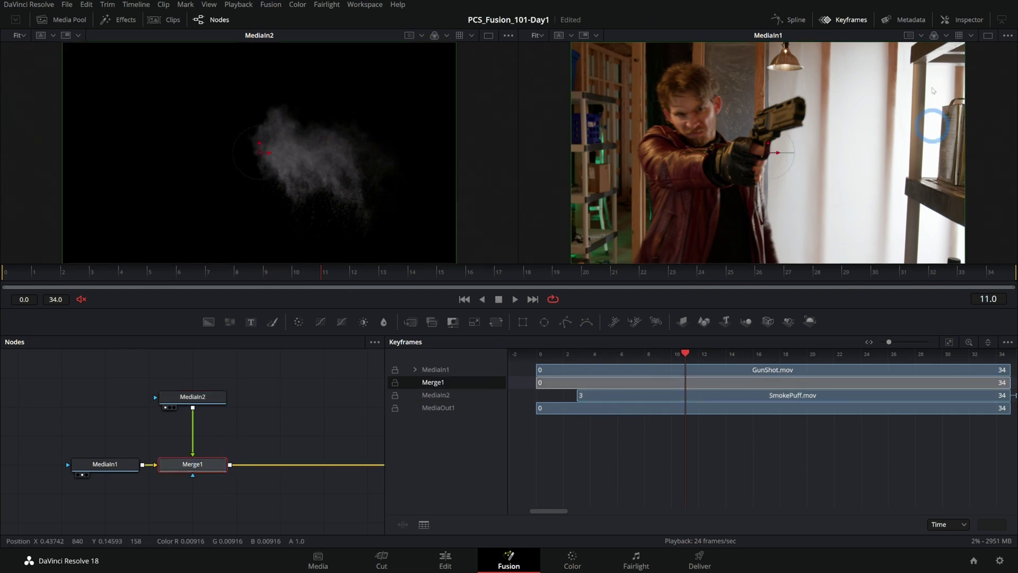
click(969, 20)
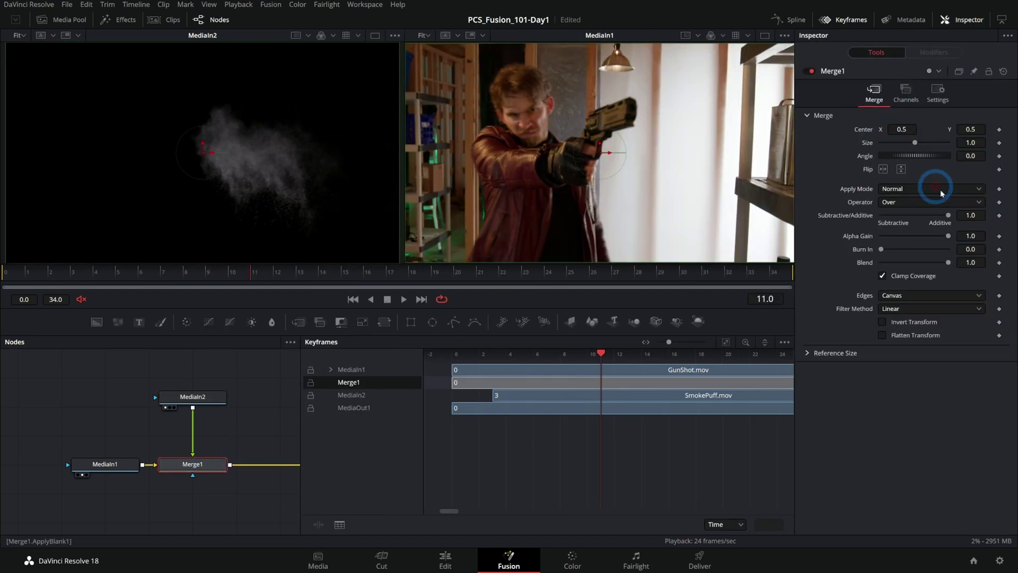
click(899, 190)
click(907, 218)
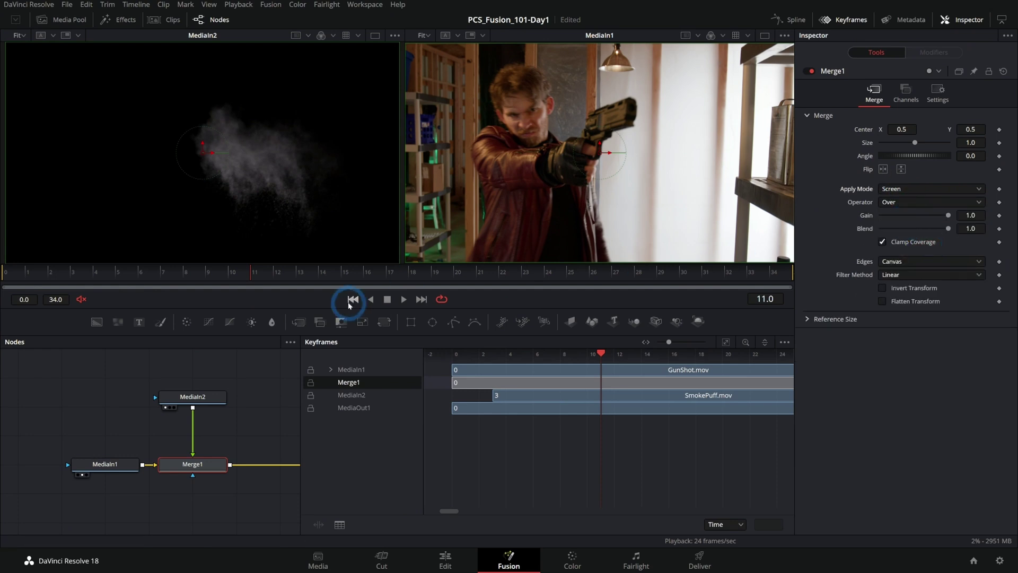
Step: Insert Brightness Contrast after MediaIn2, raise Gain to about 4.75, and review the brightened smoke
drag(245, 434, 286, 422)
click(342, 408)
click(132, 394)
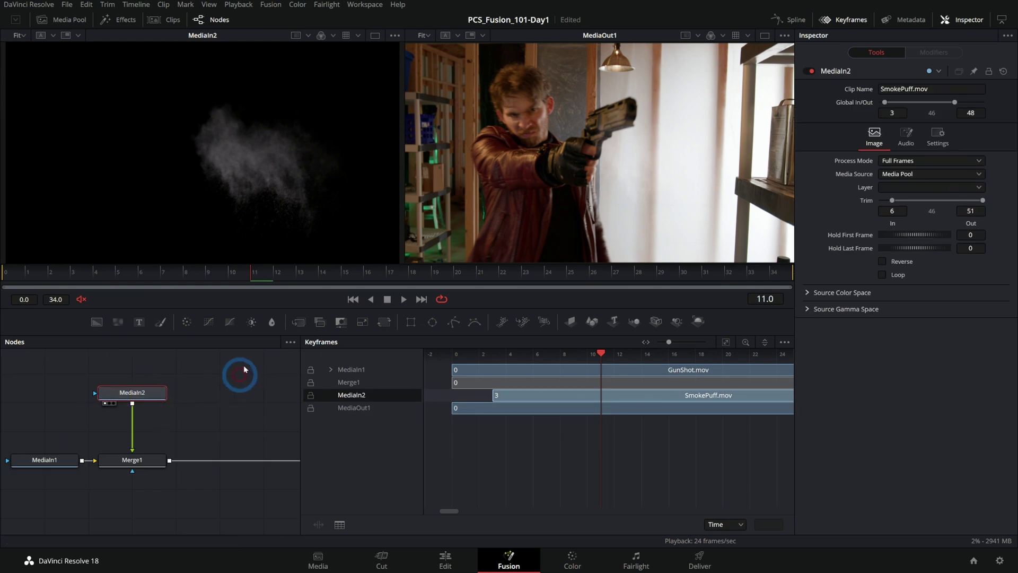
click(252, 322)
click(891, 183)
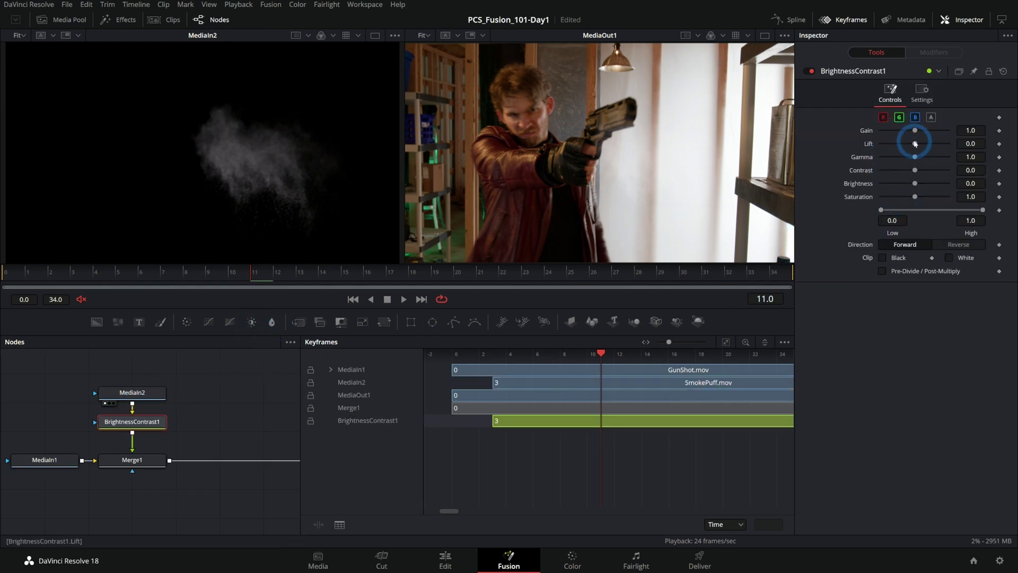
drag(917, 132, 951, 132)
click(937, 174)
drag(263, 279, 310, 281)
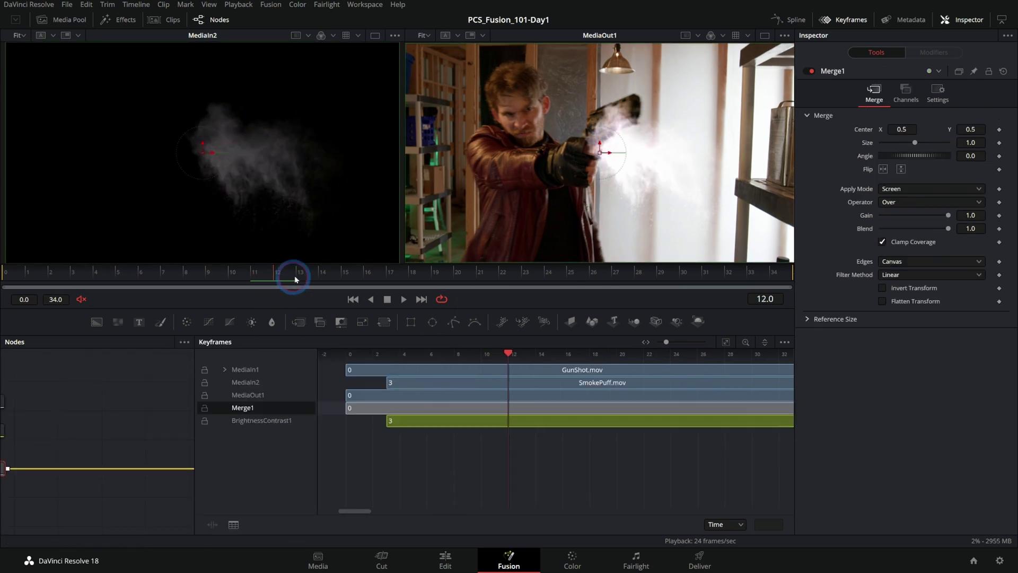
Step: Slide and trim the SmokePuff.mov bar to Global In 14 with trim in 6, checking earlier frames
click(578, 151)
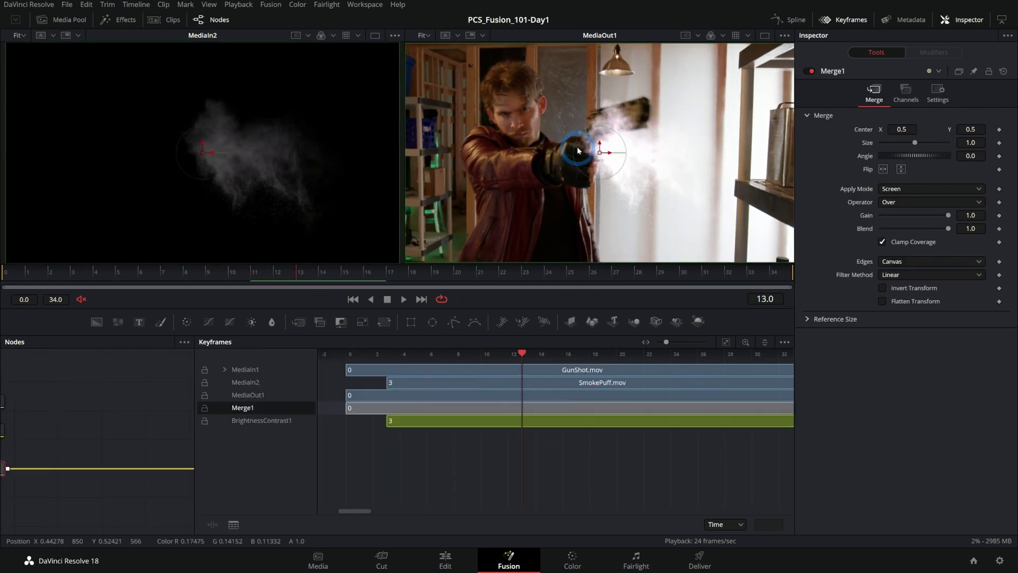
click(325, 275)
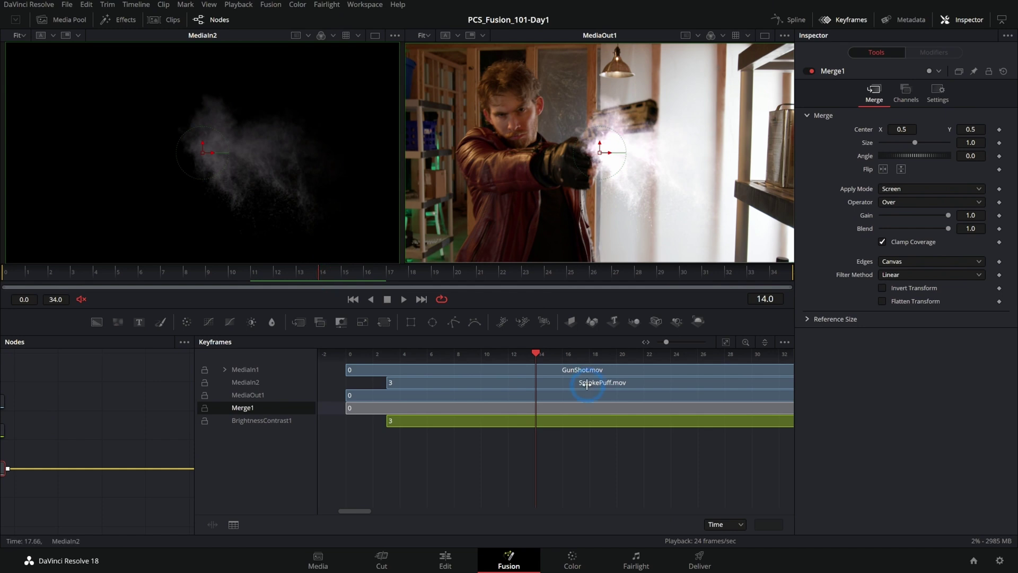
drag(593, 383, 718, 378)
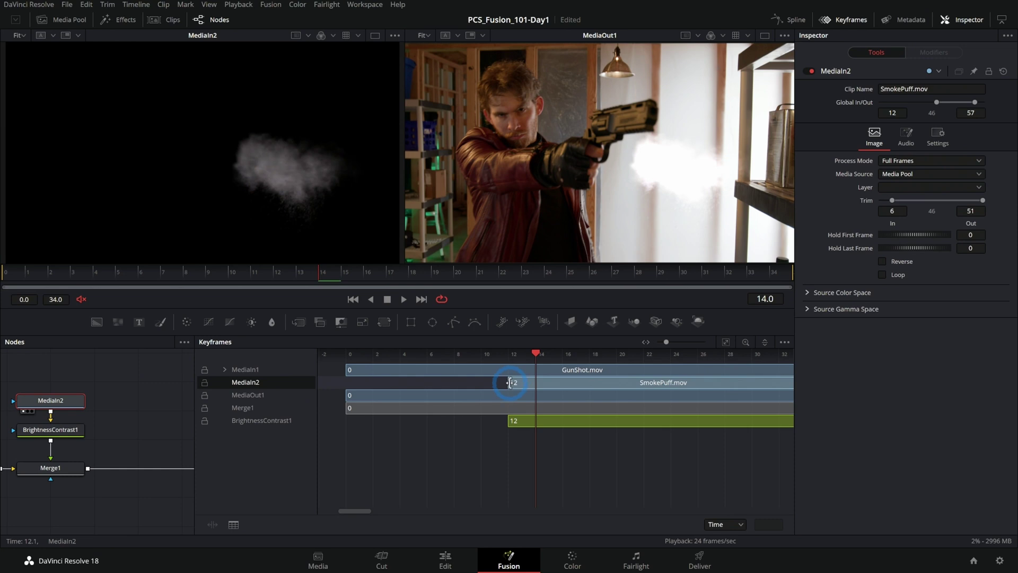
drag(500, 383, 397, 382)
drag(495, 382, 519, 383)
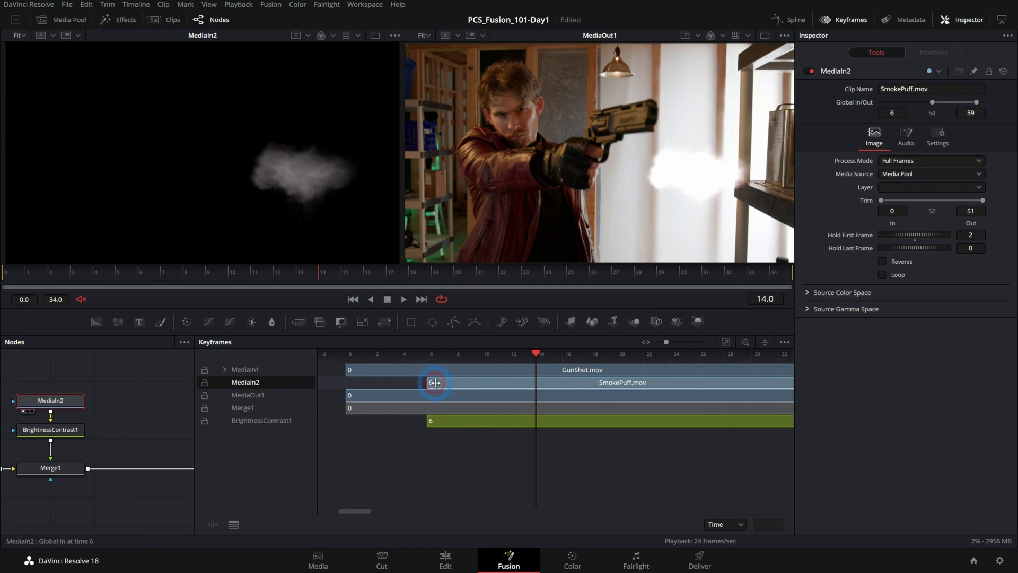
drag(434, 383, 507, 387)
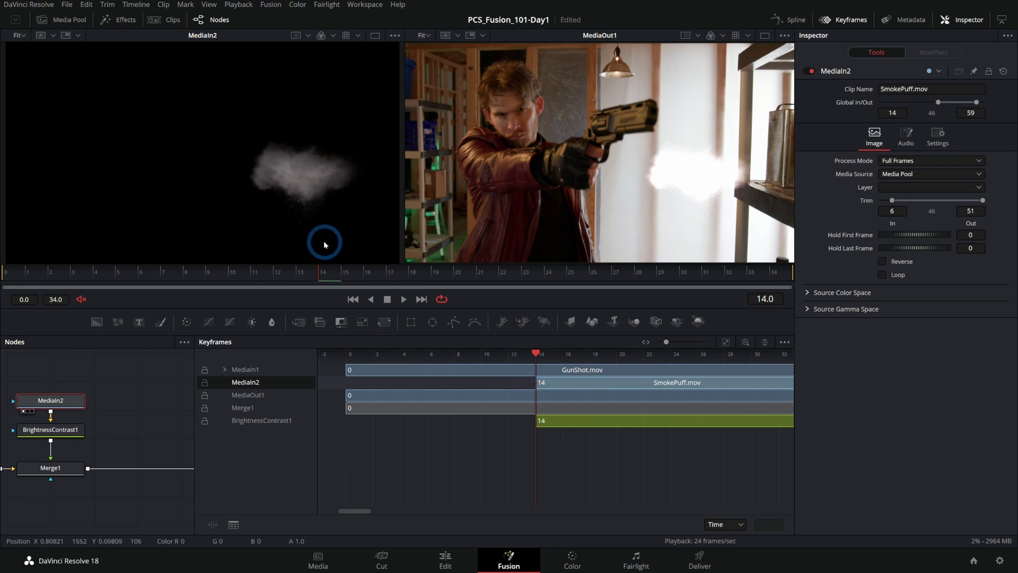
click(536, 359)
mouse_move(536, 358)
mouse_down()
mouse_move(504, 361)
mouse_move(537, 360)
mouse_move(519, 366)
mouse_move(536, 375)
mouse_up()
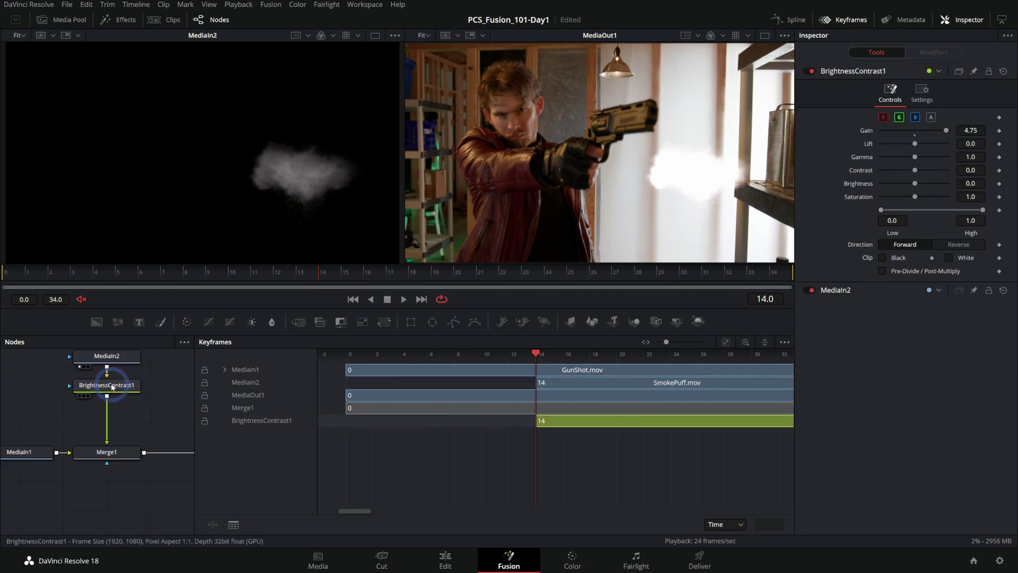
Step: Add a Transform after BrightnessContrast1, flip it horizontally, and center it at 1.004087, 0.783292
click(122, 386)
click(362, 321)
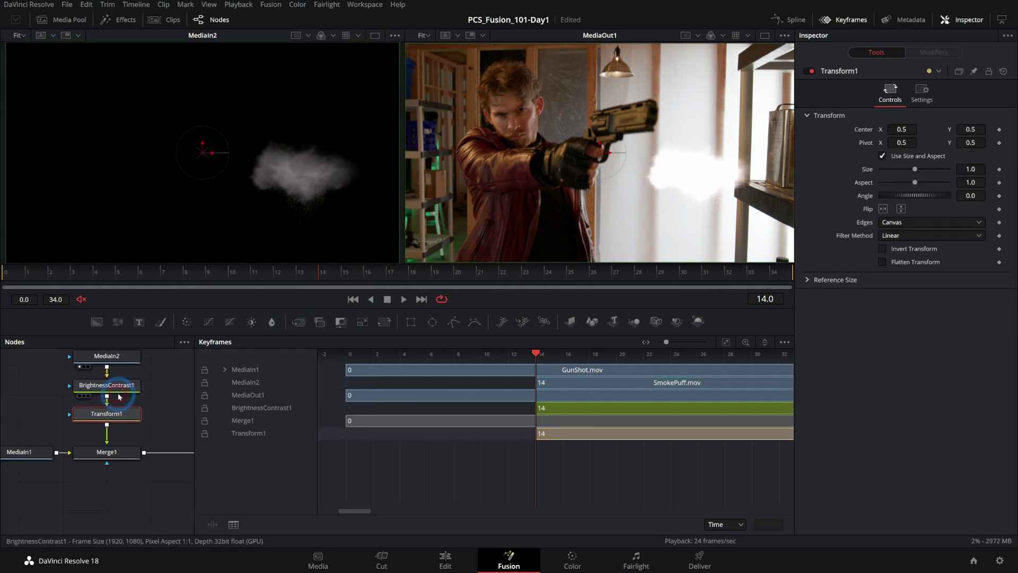
click(883, 209)
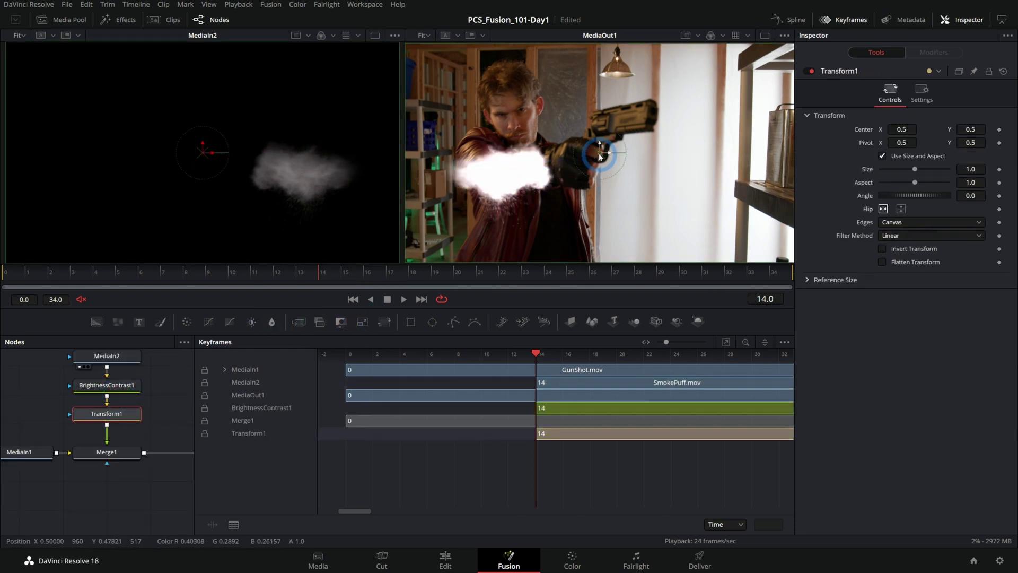
drag(600, 155, 795, 93)
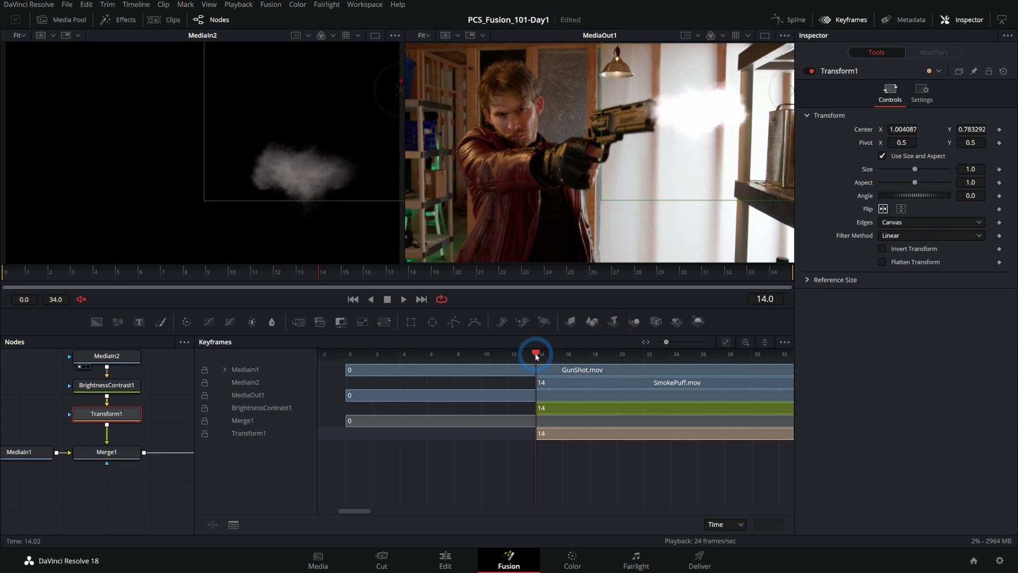
Step: Play back and scrub the composite from frame 14 to 31 to check the smoke
click(404, 300)
click(387, 299)
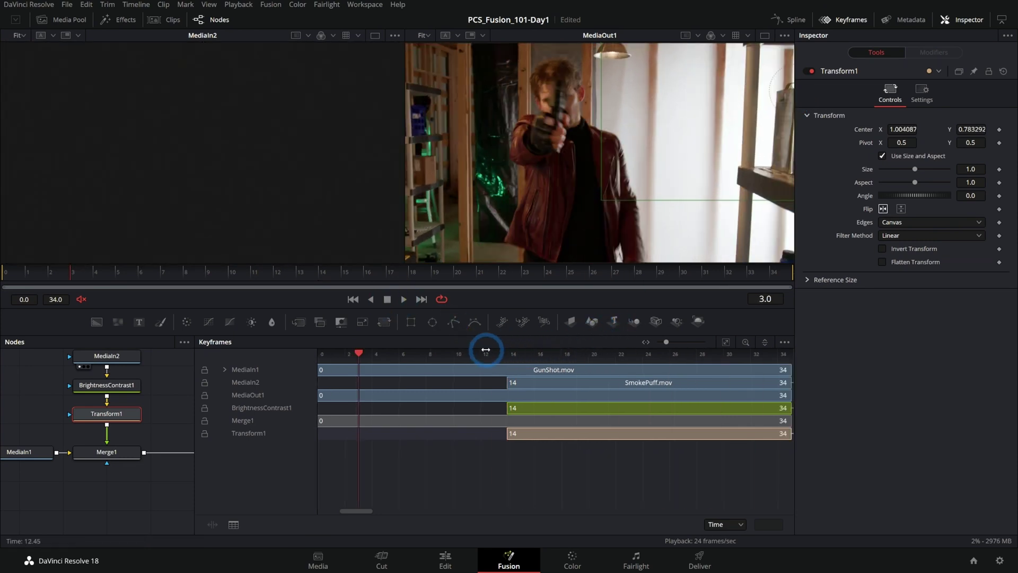
drag(438, 347, 526, 370)
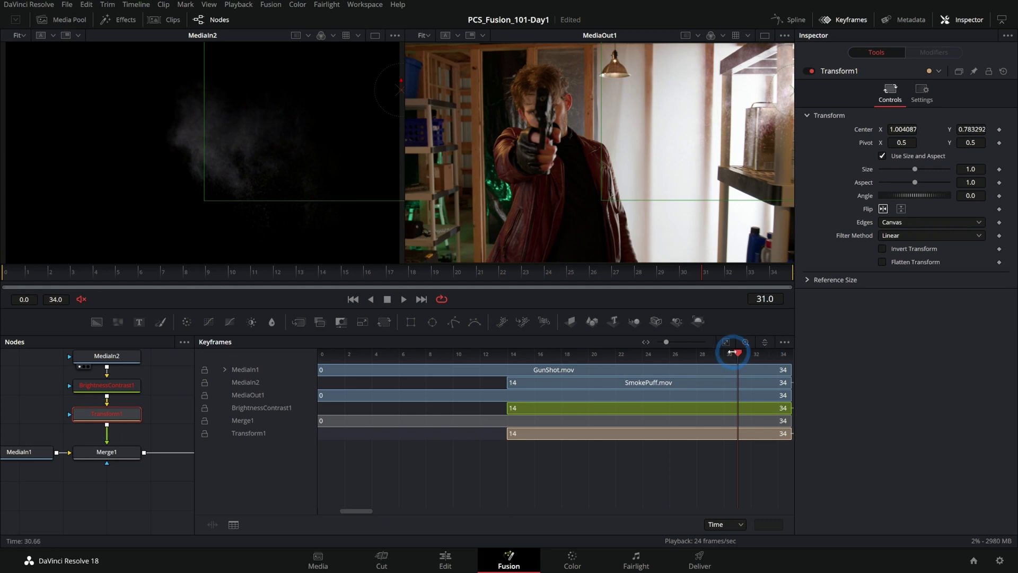
drag(732, 353, 671, 356)
drag(736, 354, 563, 361)
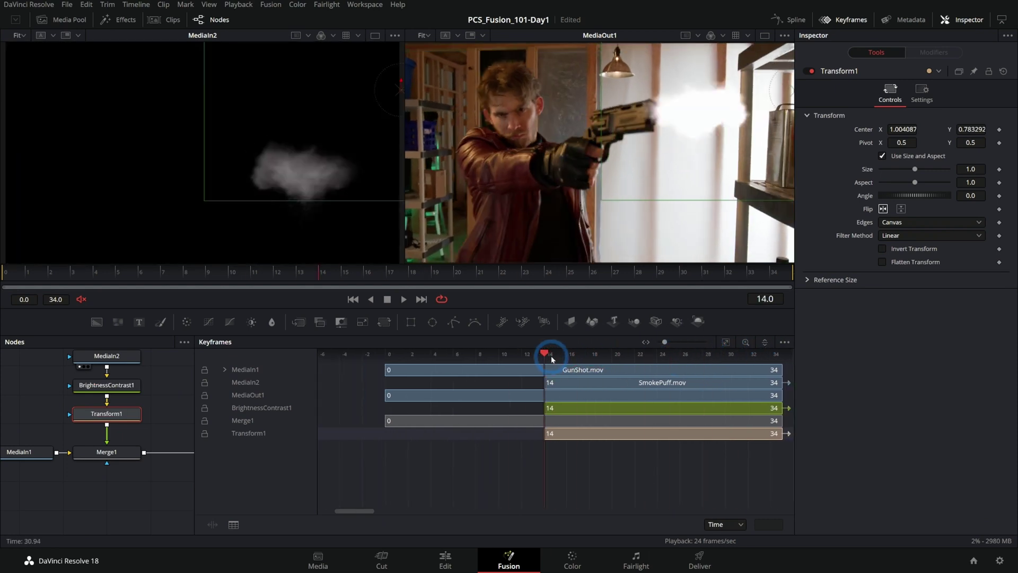
drag(552, 359, 514, 366)
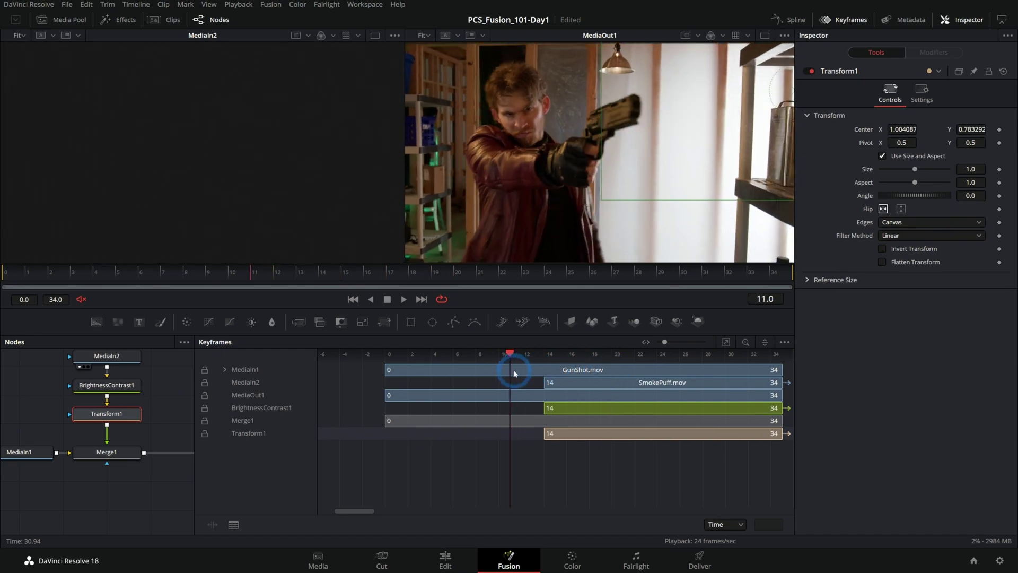